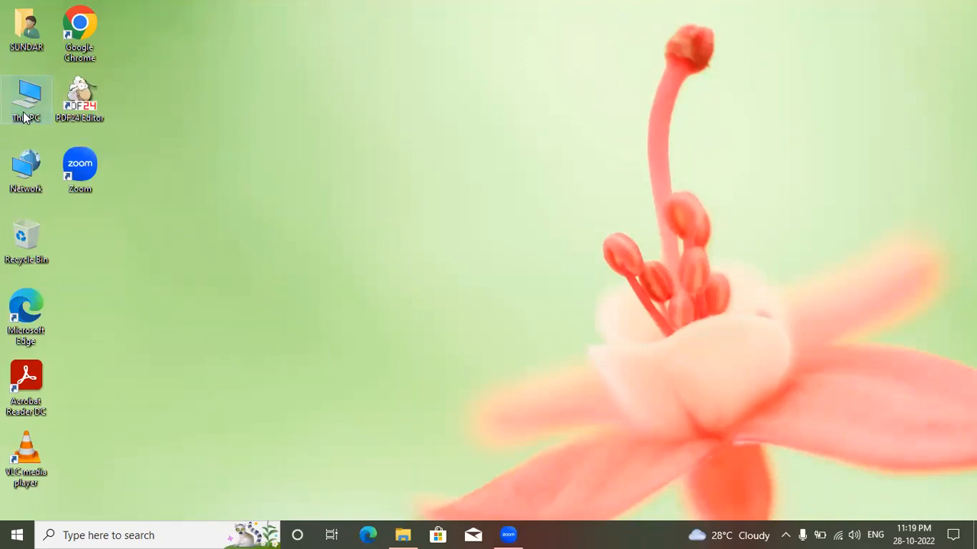
Step: Run the vmware-player-5-0-1 installer from the Downloads folder and minimize the folder window
double_click(576, 273)
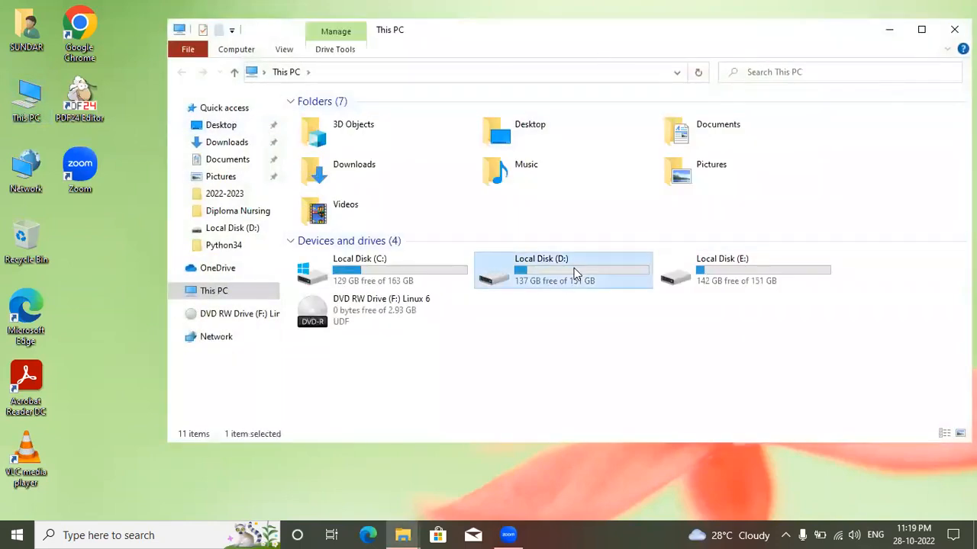
click(228, 143)
click(347, 141)
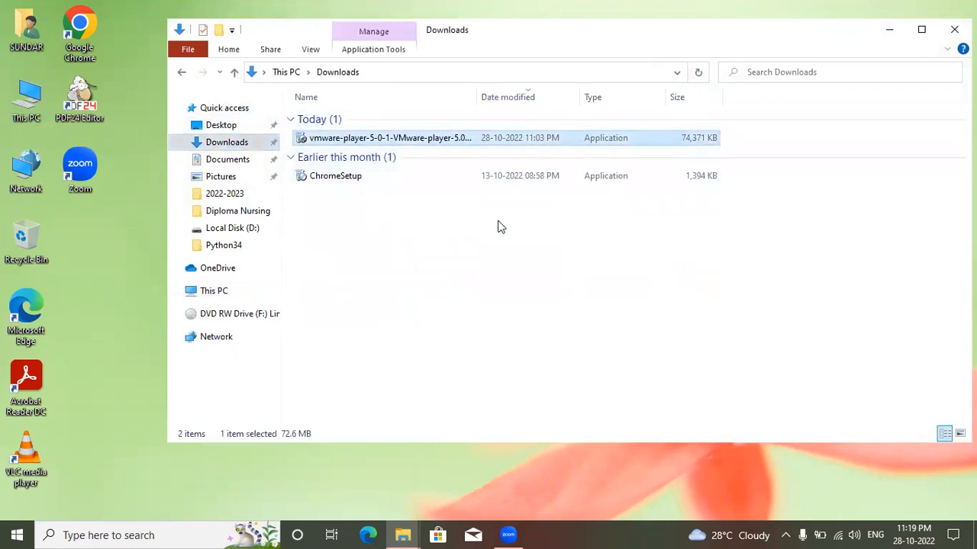
key(Return)
click(889, 31)
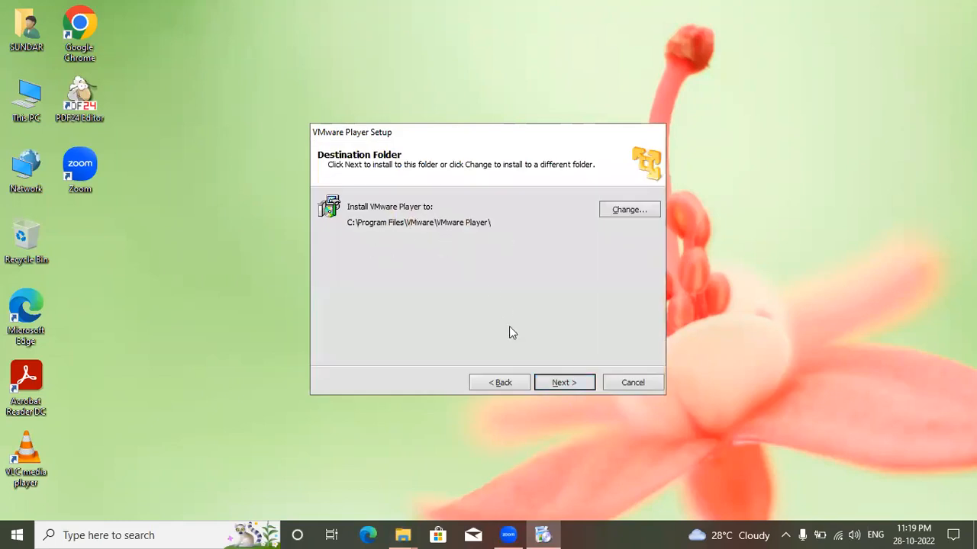
Step: Accept the default destination folder, and turn off the startup update check and anonymous usage feedback in the VMware Player setup
click(561, 384)
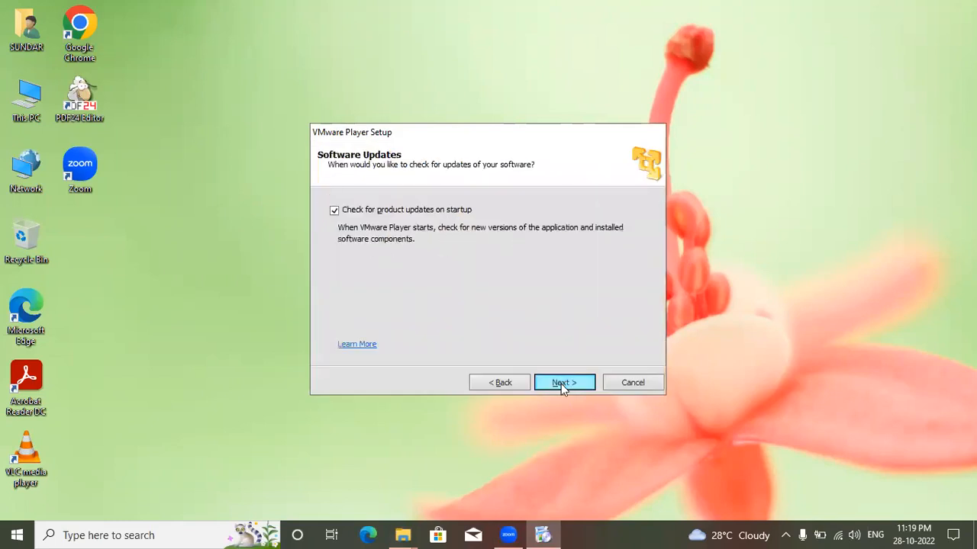
click(343, 215)
click(553, 386)
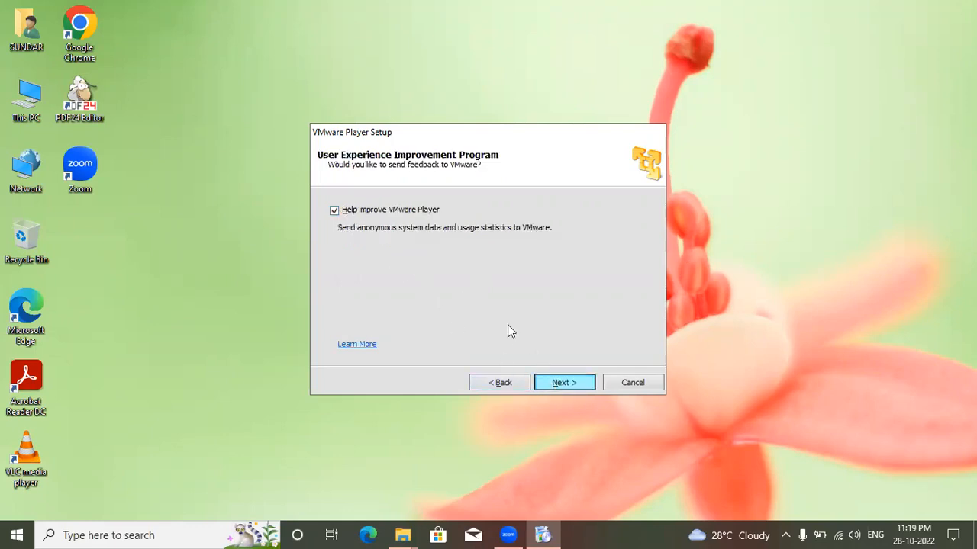
click(335, 215)
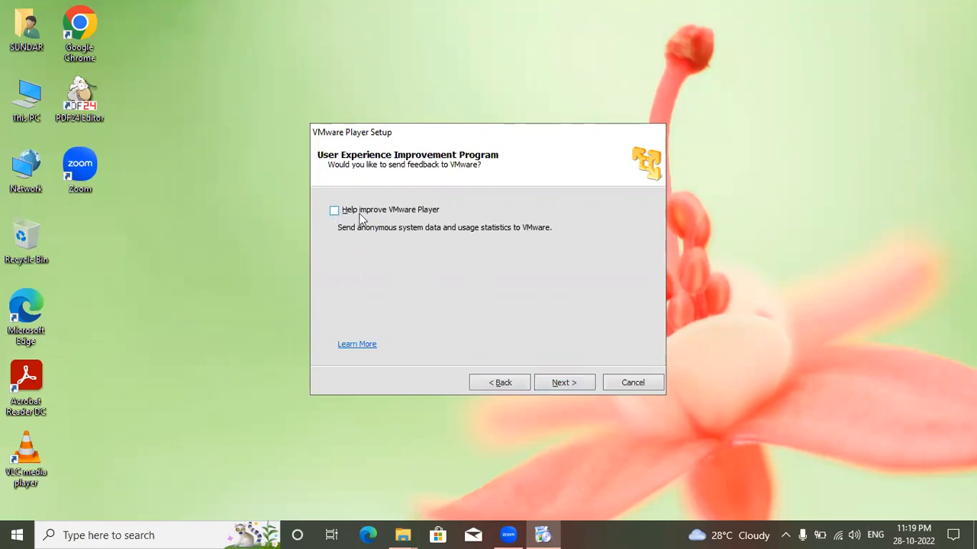
click(562, 383)
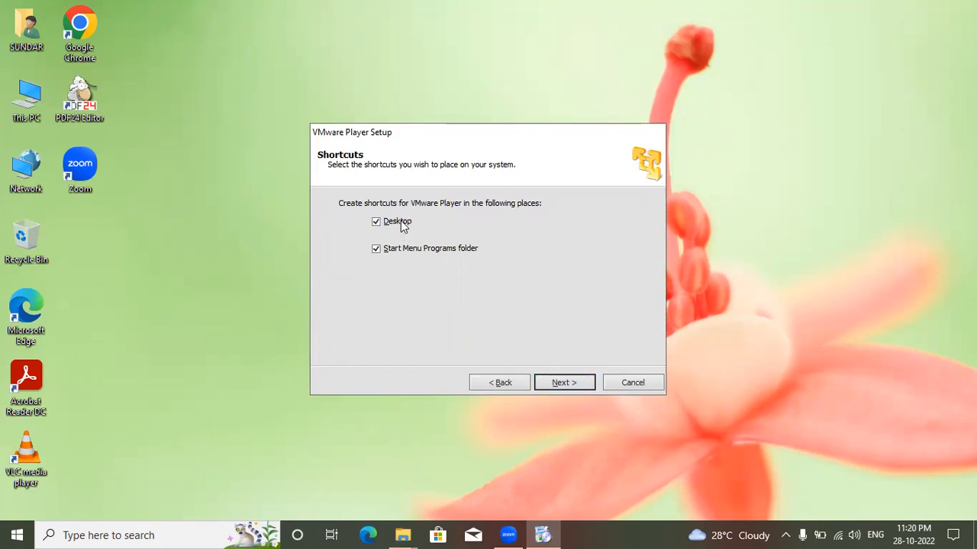
Step: Keep both the desktop and Start Menu shortcuts, install VMware Player, and finish the setup wizard
click(561, 382)
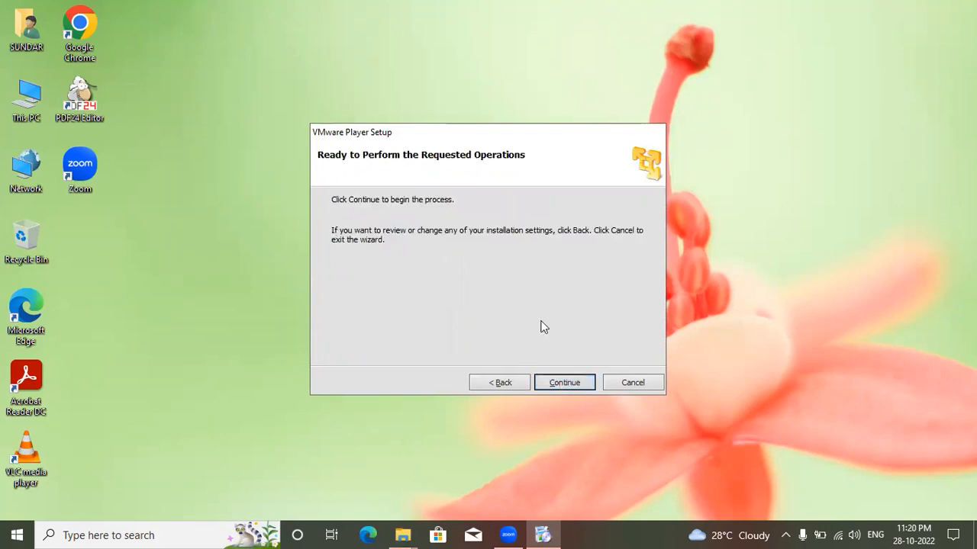
click(565, 383)
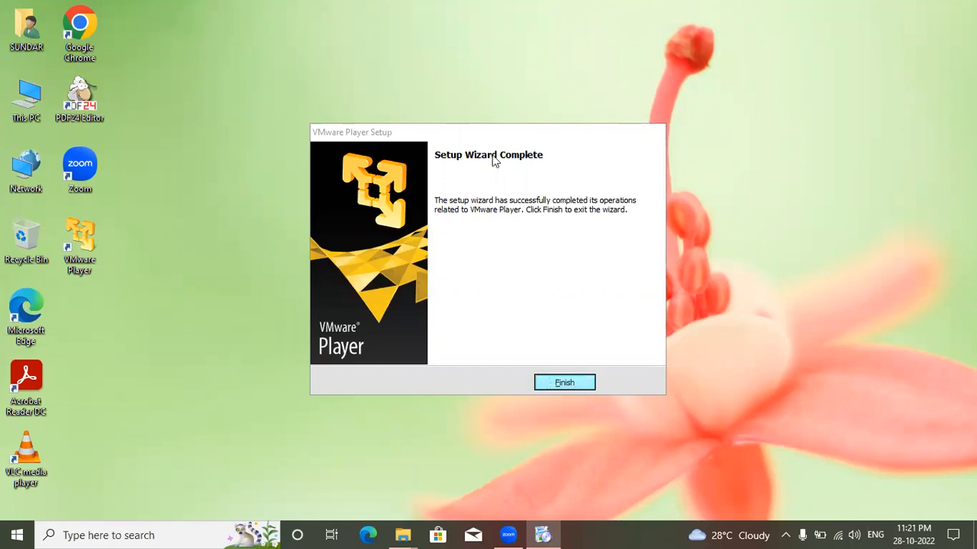
click(563, 383)
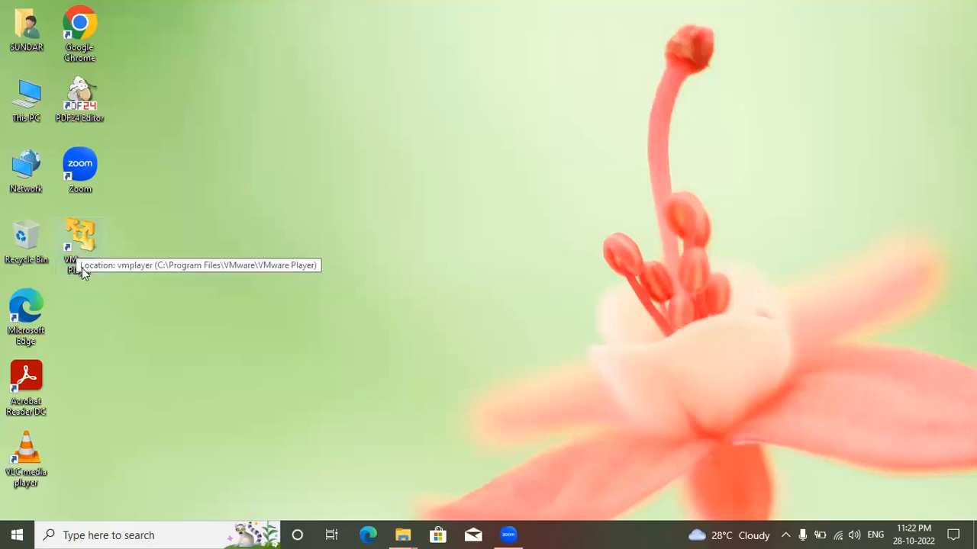
Step: Launch VMware Player from the desktop and start creating a new virtual machine
double_click(82, 273)
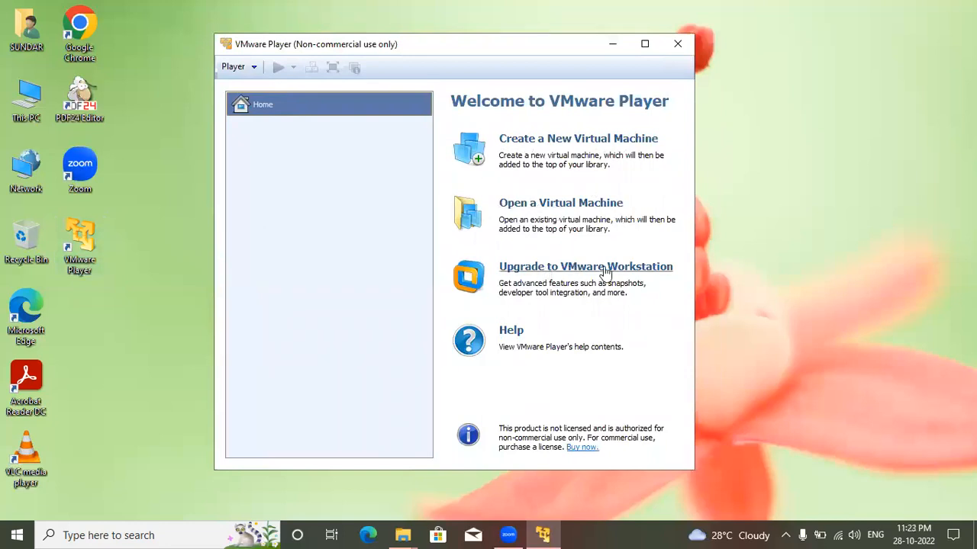
click(570, 144)
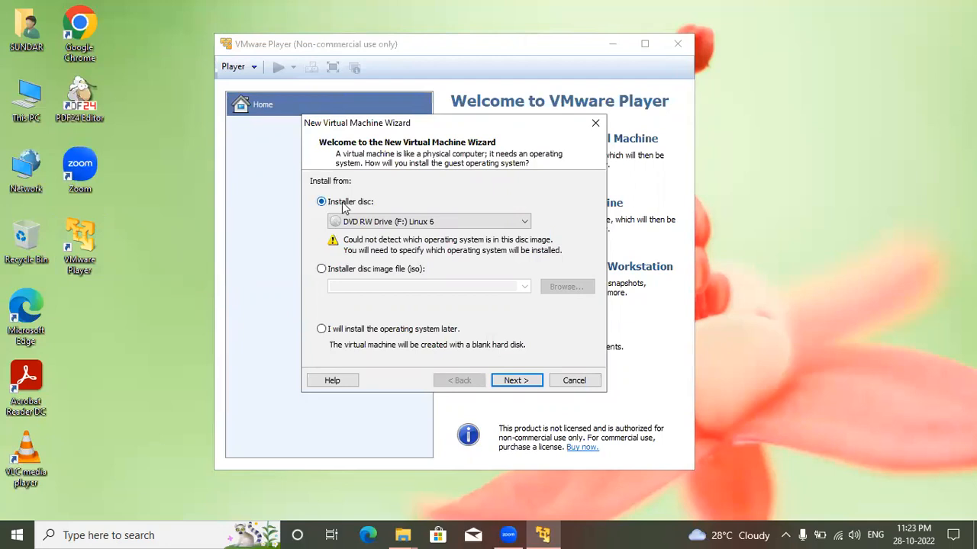
click(322, 270)
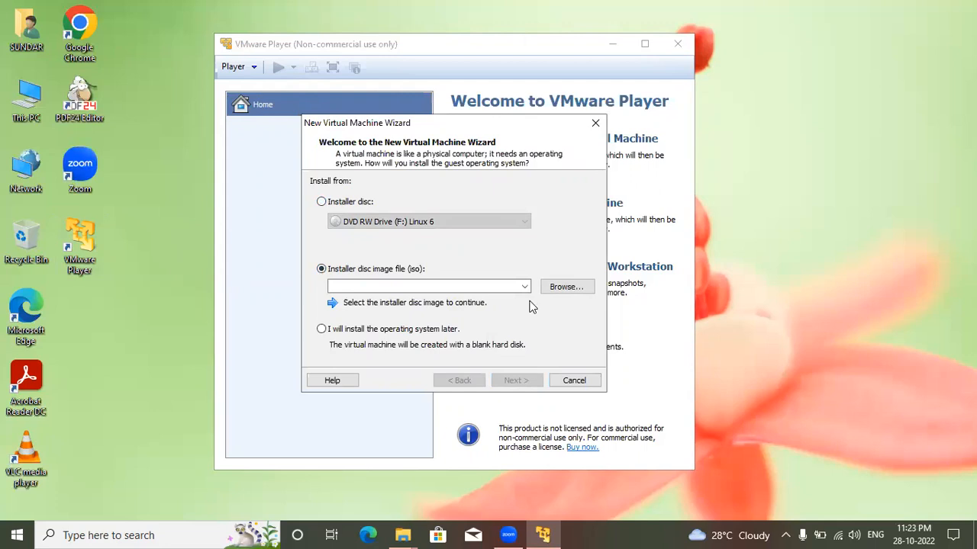
click(321, 202)
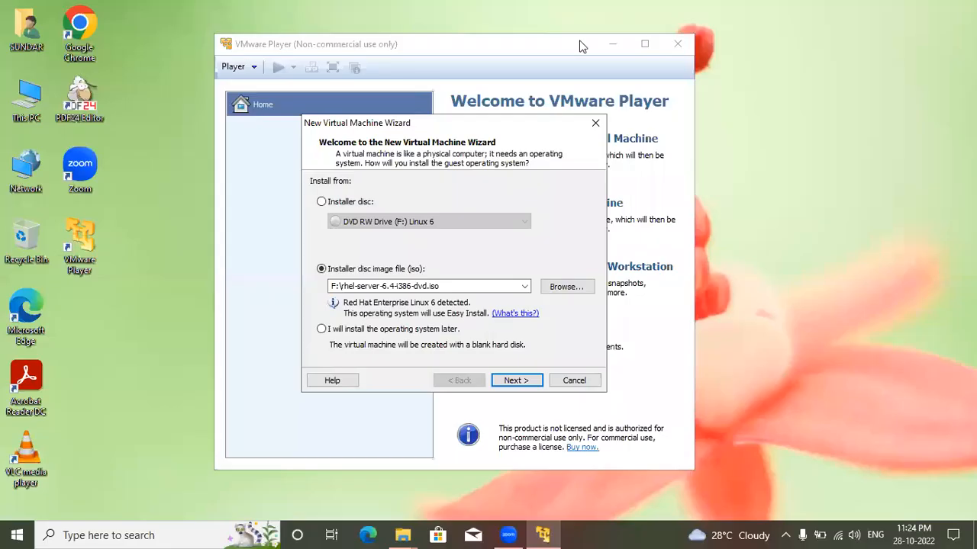
click(321, 202)
click(322, 270)
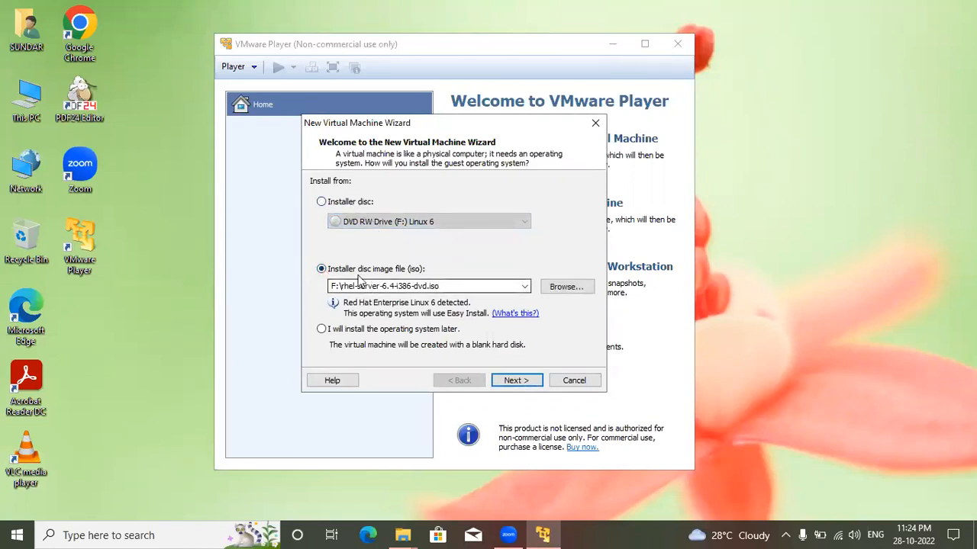
click(321, 203)
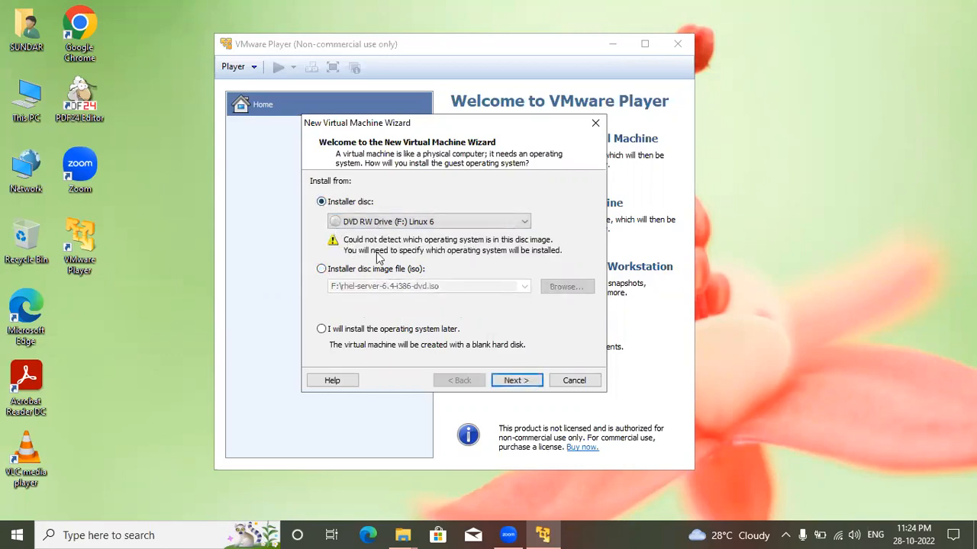
Step: Choose the disc image file rhel-server-6.4-i386-dvd.iso on drive F: as the installation source and continue
click(322, 270)
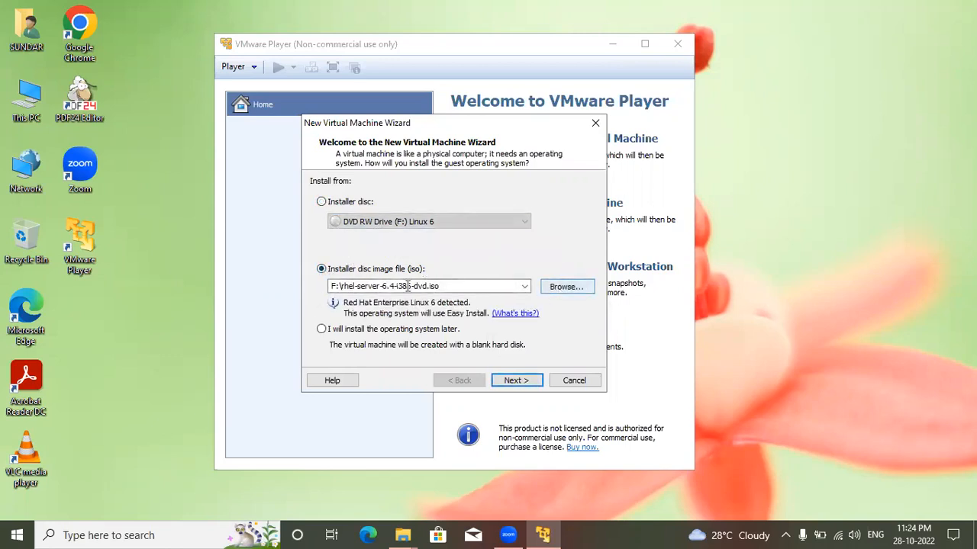
click(566, 287)
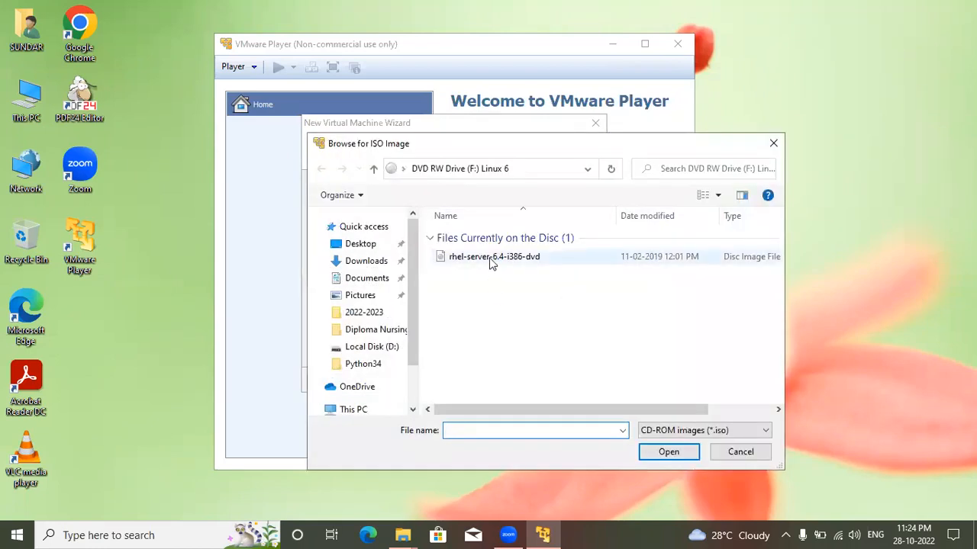
click(492, 260)
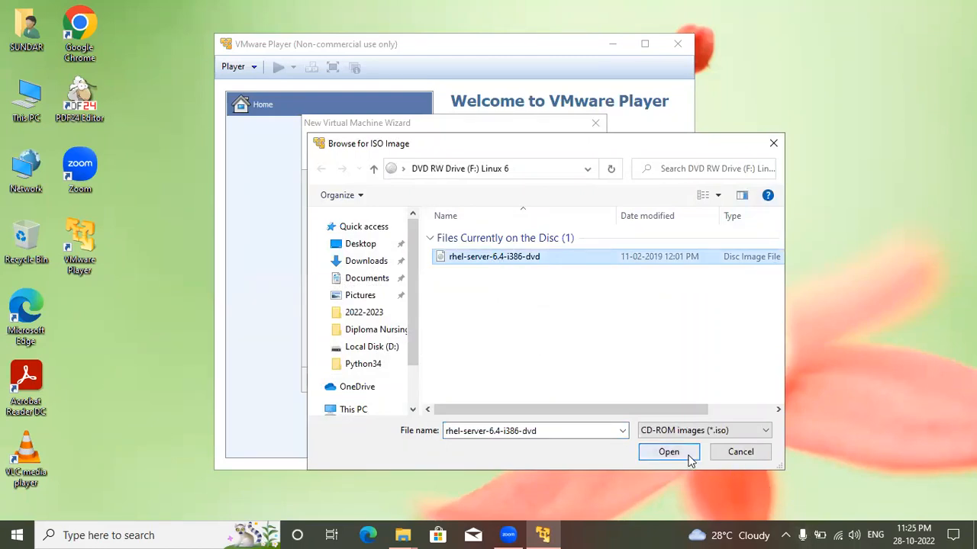
click(666, 452)
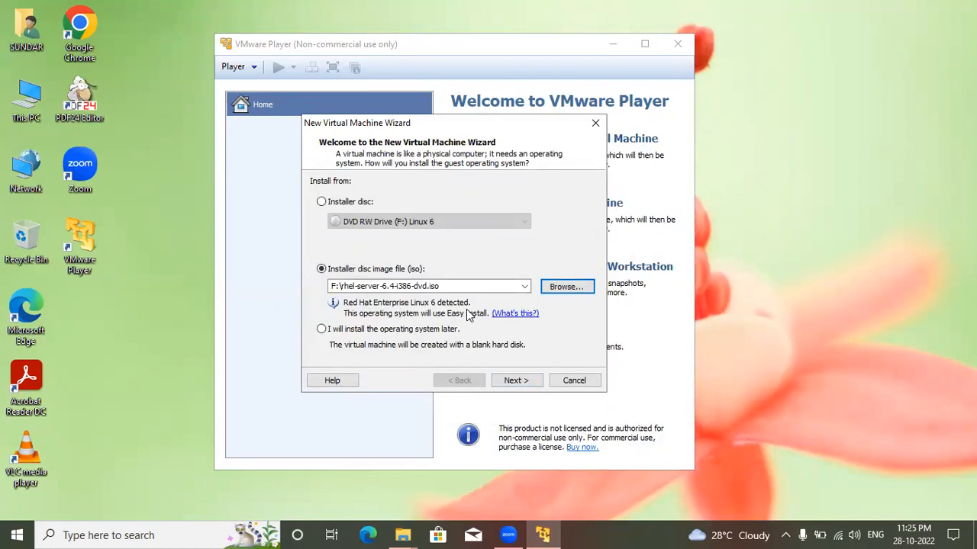
click(513, 381)
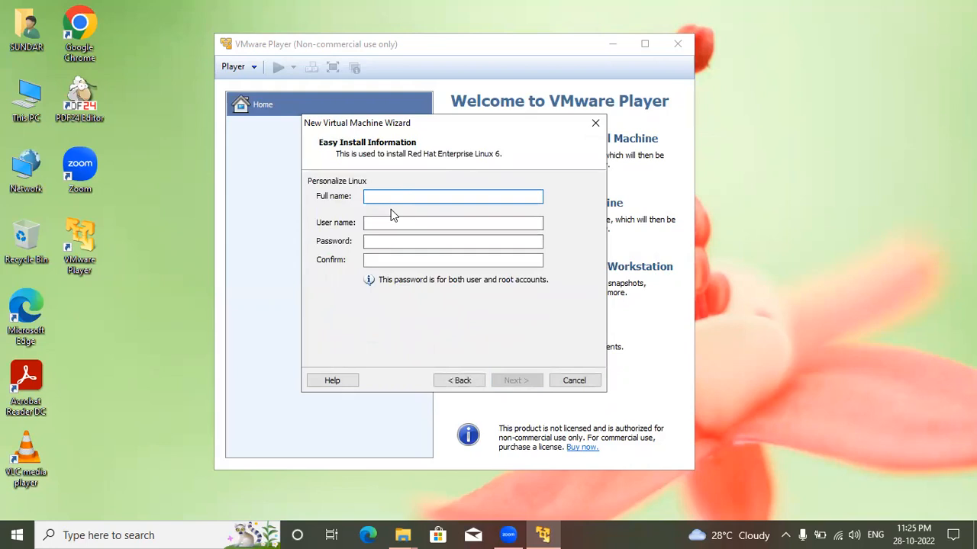
Step: Enter the account holder's full name and a user name in the Easy Install information
text(s)
key(BackSpace)
text(Sundaramoorthi)
key(Tab)
text(sundar)
key(Tab)
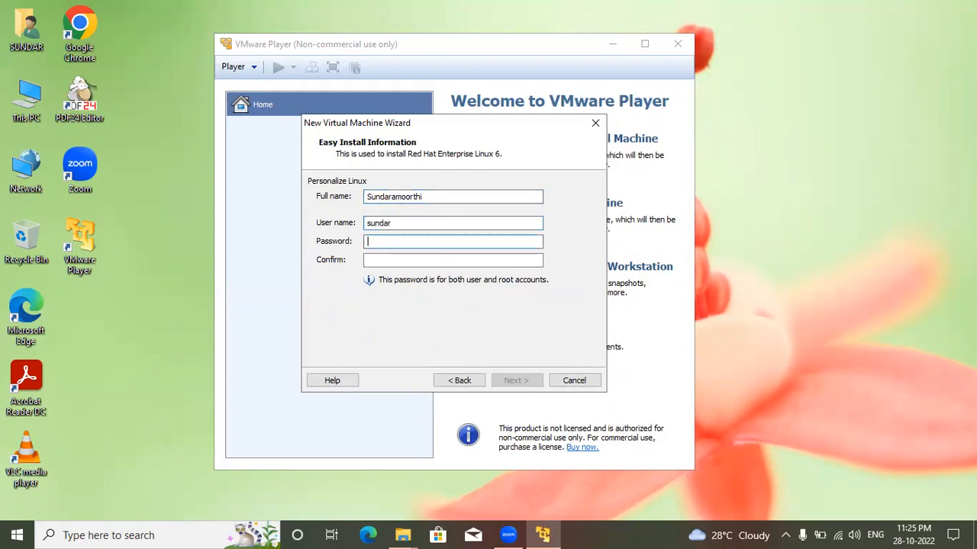
Step: Enter the account password, repeat it in the confirmation field, and continue to naming the virtual machine
key(Tab)
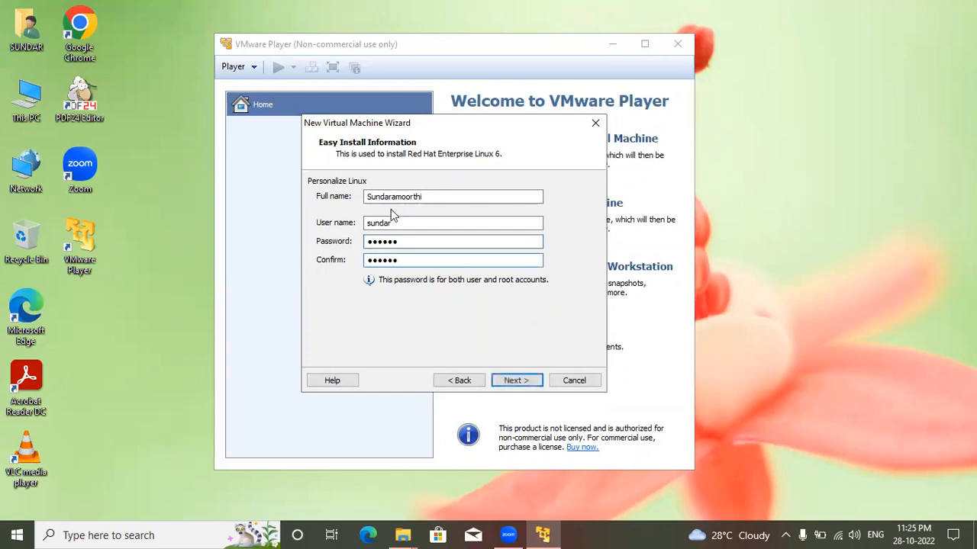
click(512, 380)
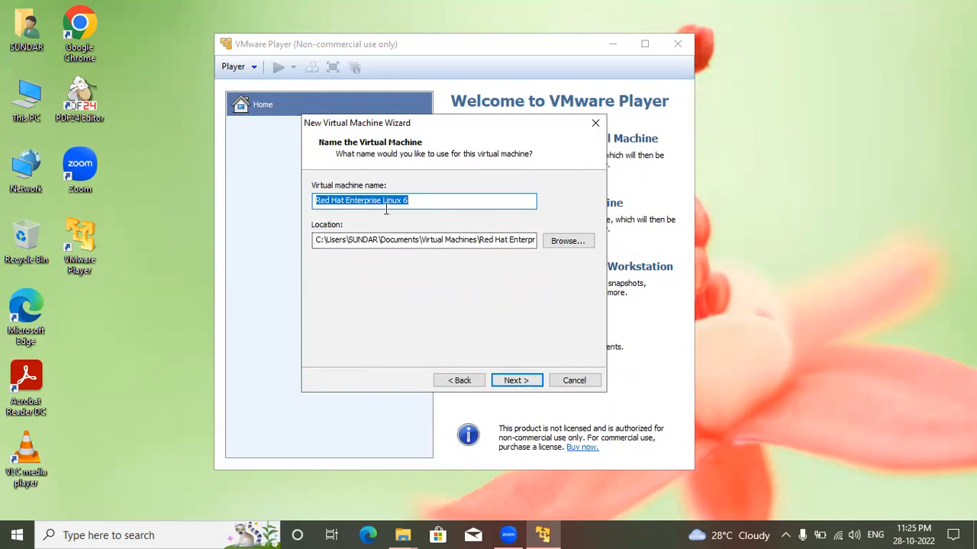
Step: Create a folder named Redhat Linux 6 on Local Disk (D:), use it as the virtual machine's location, and continue
click(569, 241)
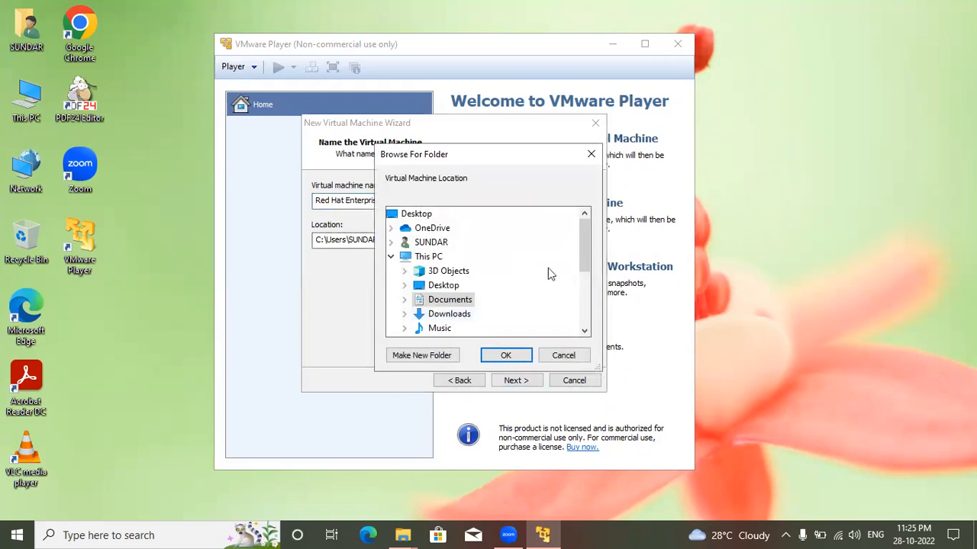
drag(589, 244, 584, 287)
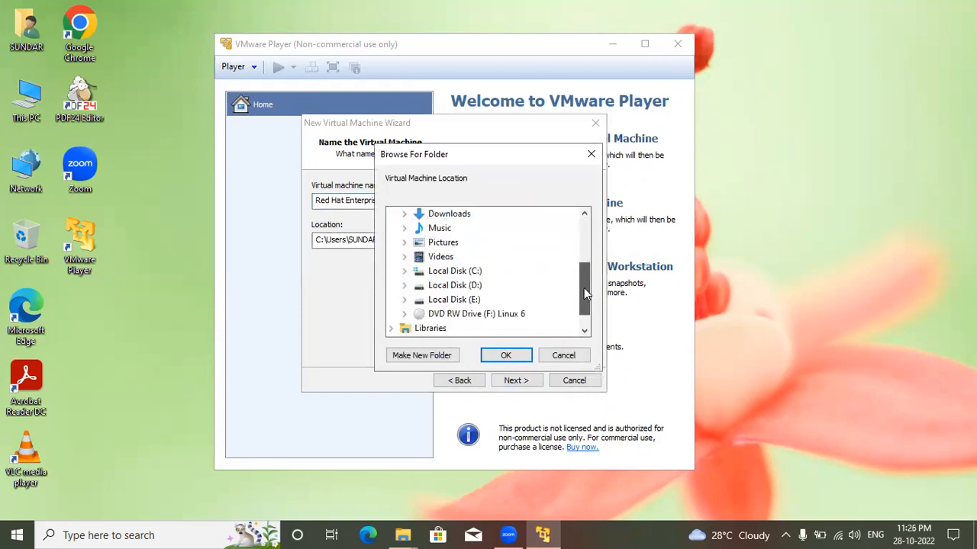
double_click(459, 287)
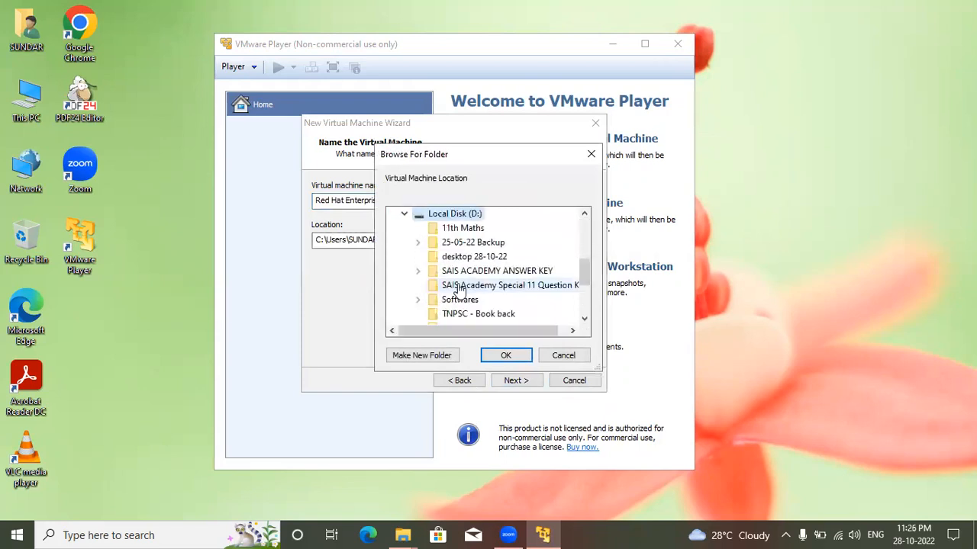
click(422, 355)
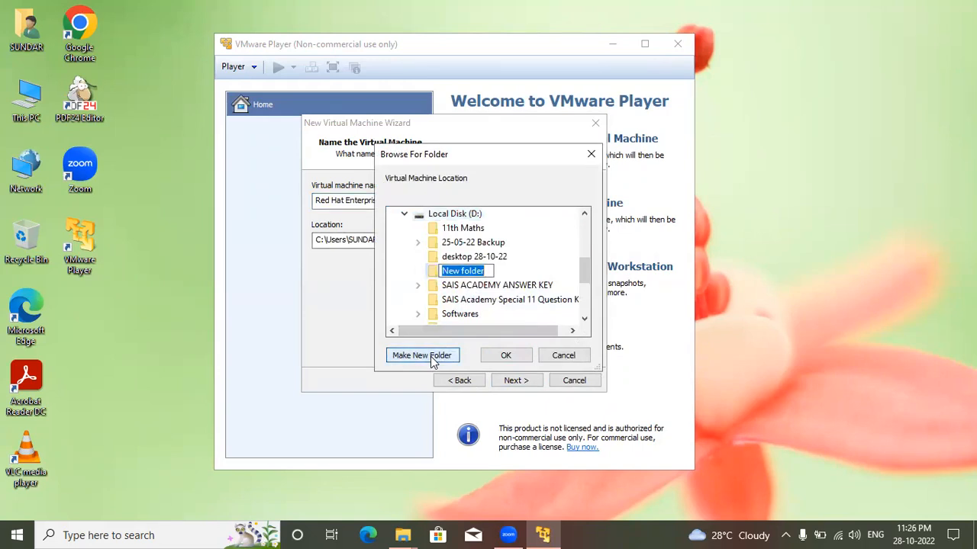
text(Linux 6)
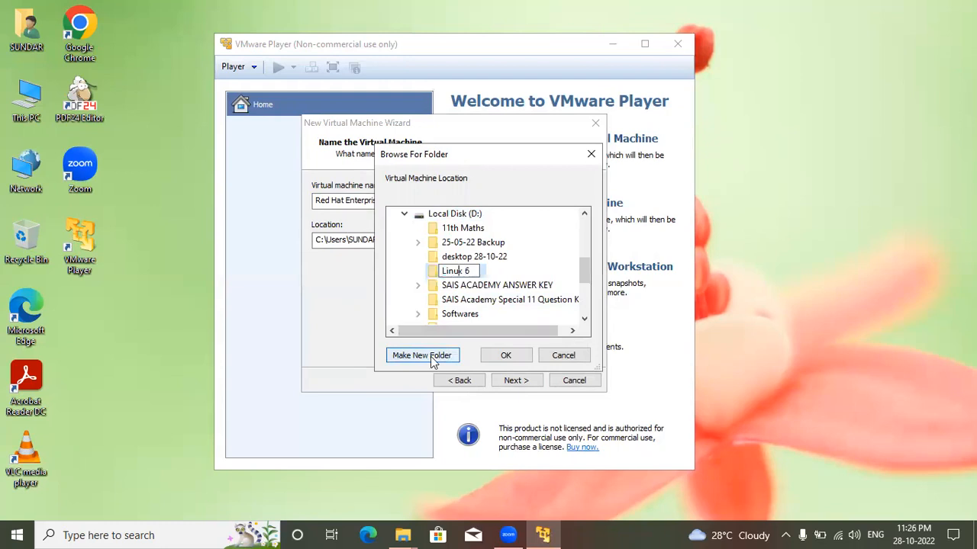
text(Redhat)
click(541, 261)
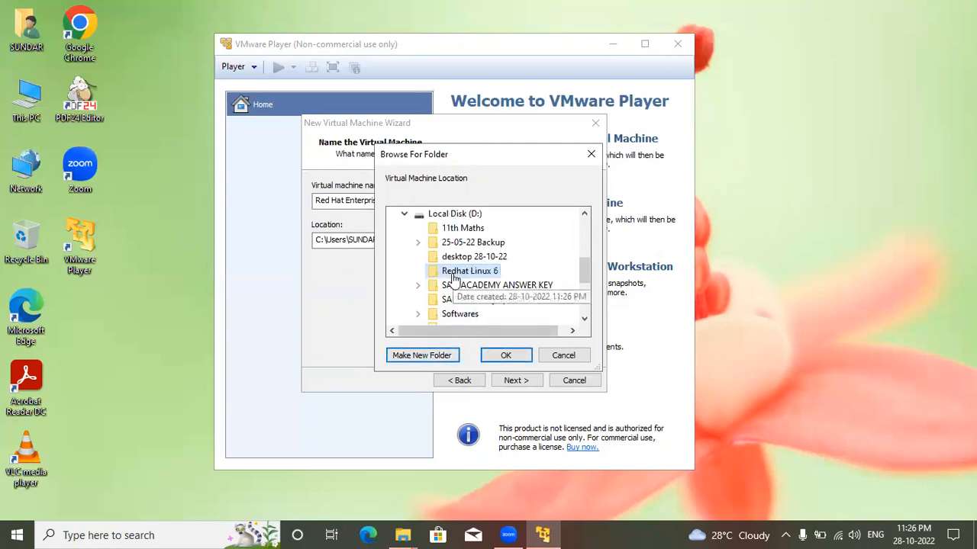
click(492, 354)
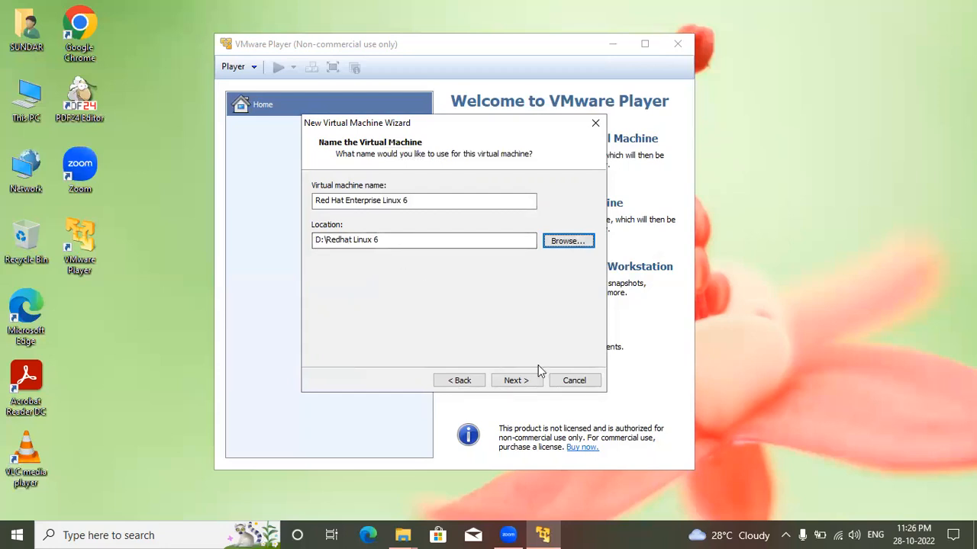
click(517, 381)
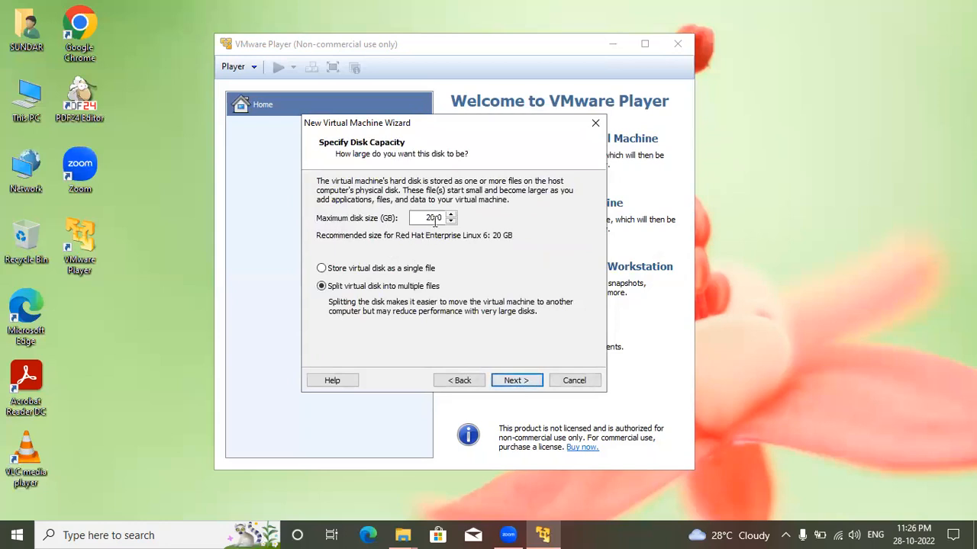
Step: Set the maximum disk size to 10 GB, store the virtual disk as a single file, and proceed to the settings summary
drag(435, 218, 418, 219)
text(10)
click(328, 270)
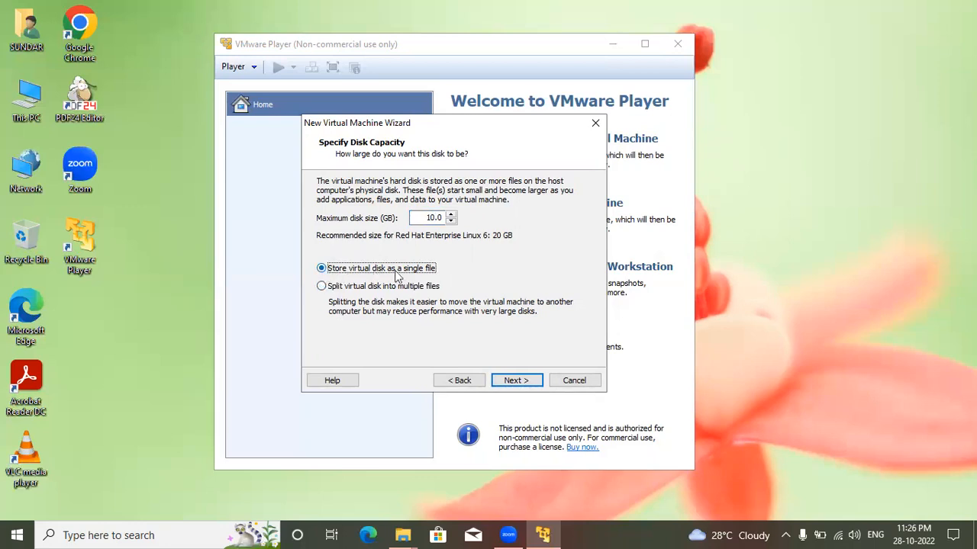
click(524, 384)
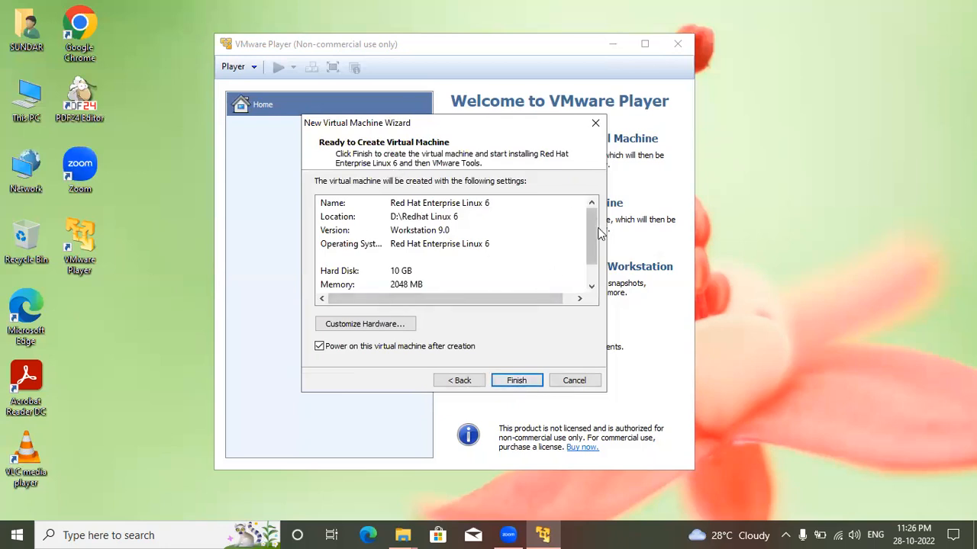
scroll(589, 248, down, 1)
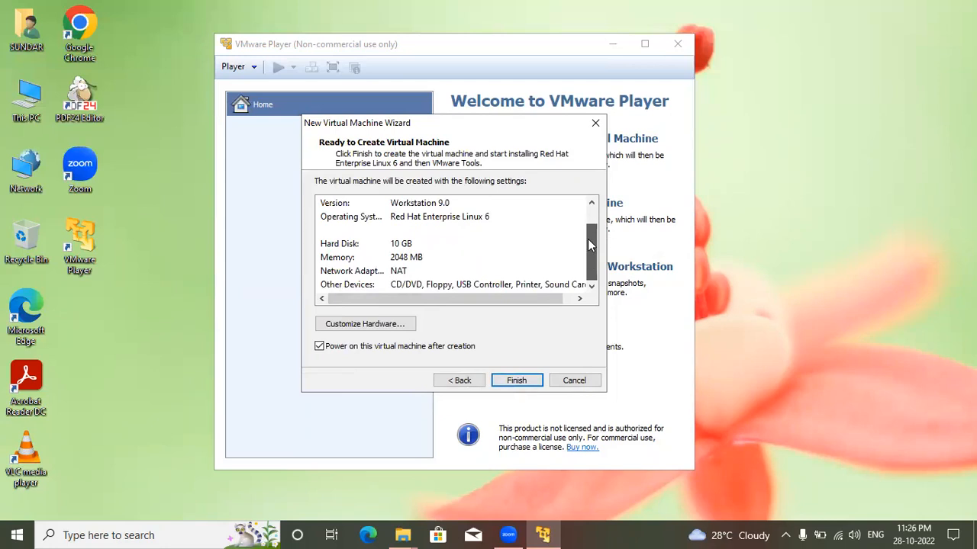
Step: Review the virtual machine's settings summary, disable powering it on after creation, and finish creating it
drag(588, 238, 589, 219)
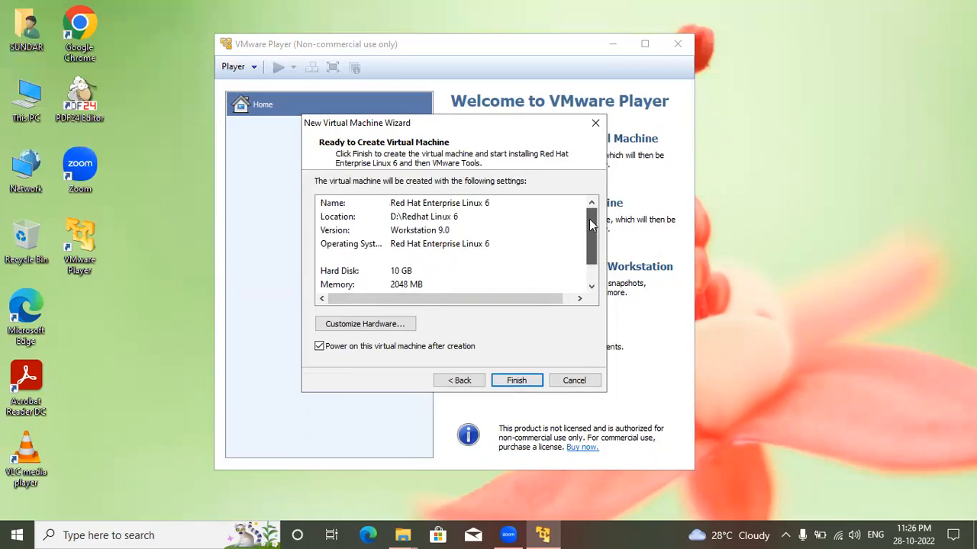
click(460, 380)
click(460, 380)
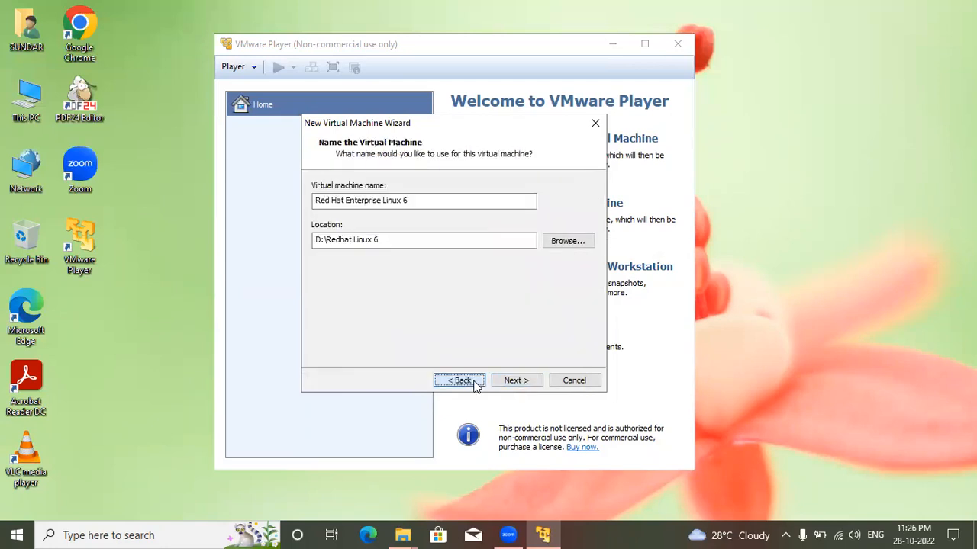
click(517, 380)
click(516, 380)
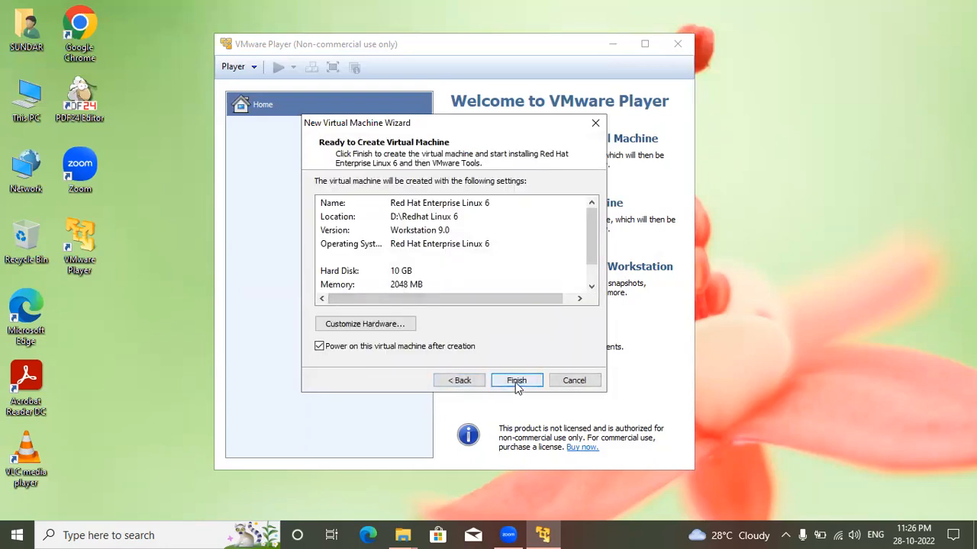
click(319, 348)
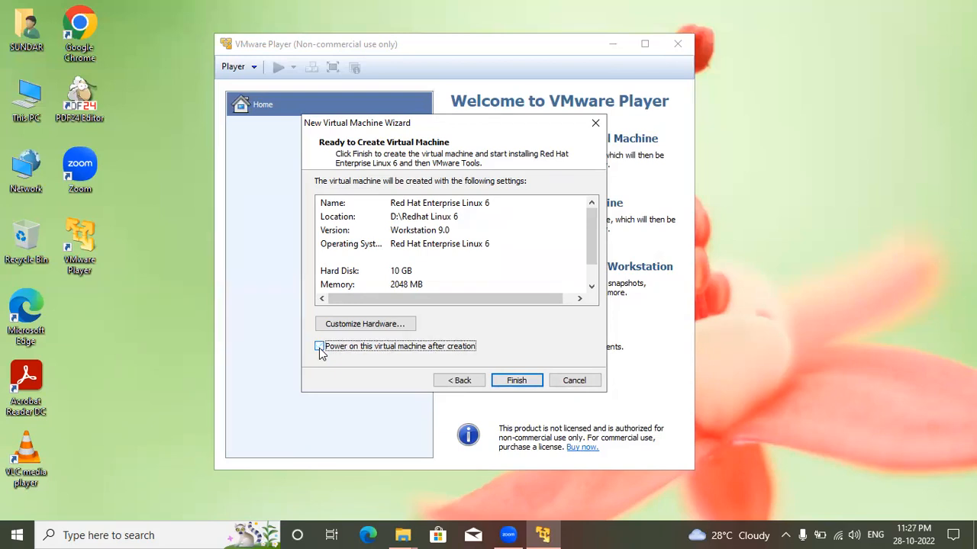
click(514, 381)
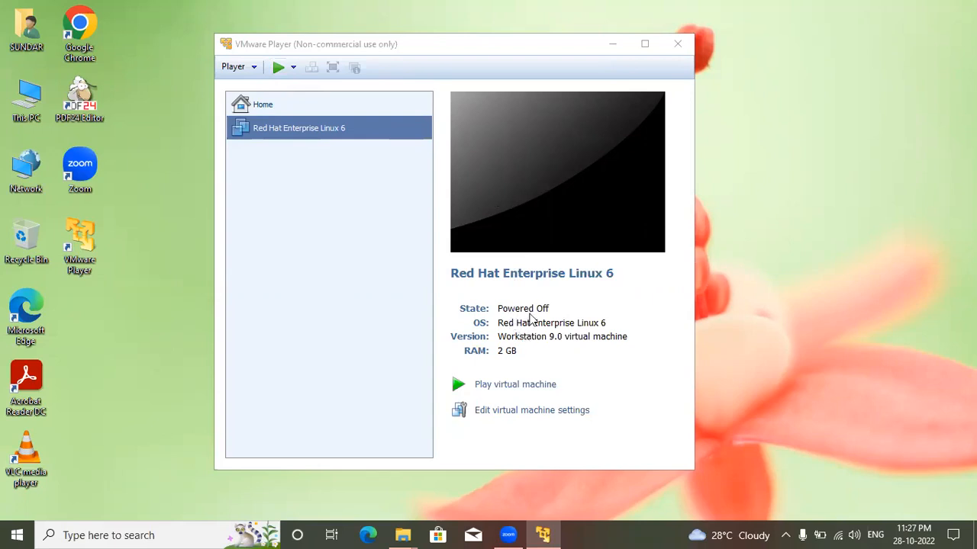
Step: Start the Red Hat Enterprise Linux 6 virtual machine, accept the keyboard hook timeout update, and dismiss the update-server and removable-device messages
click(280, 67)
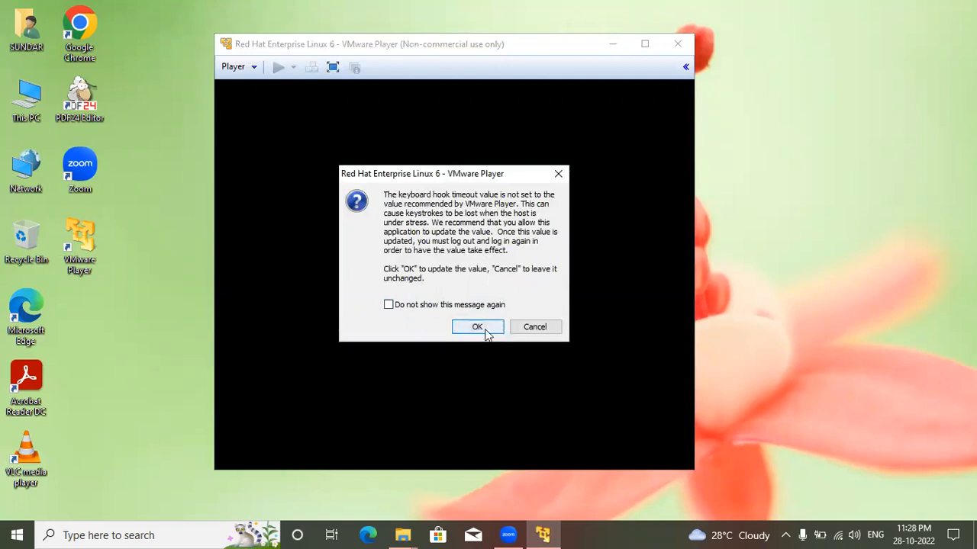
click(481, 327)
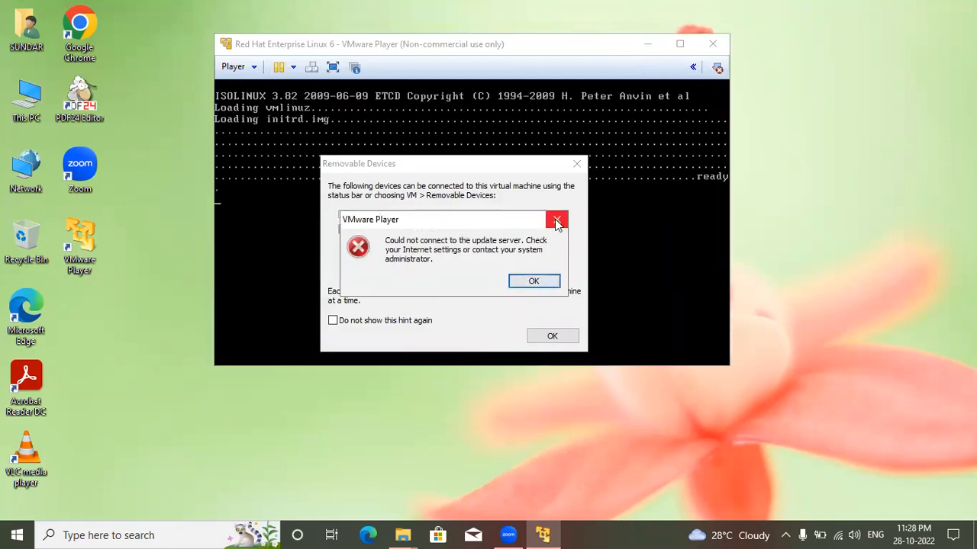
click(556, 220)
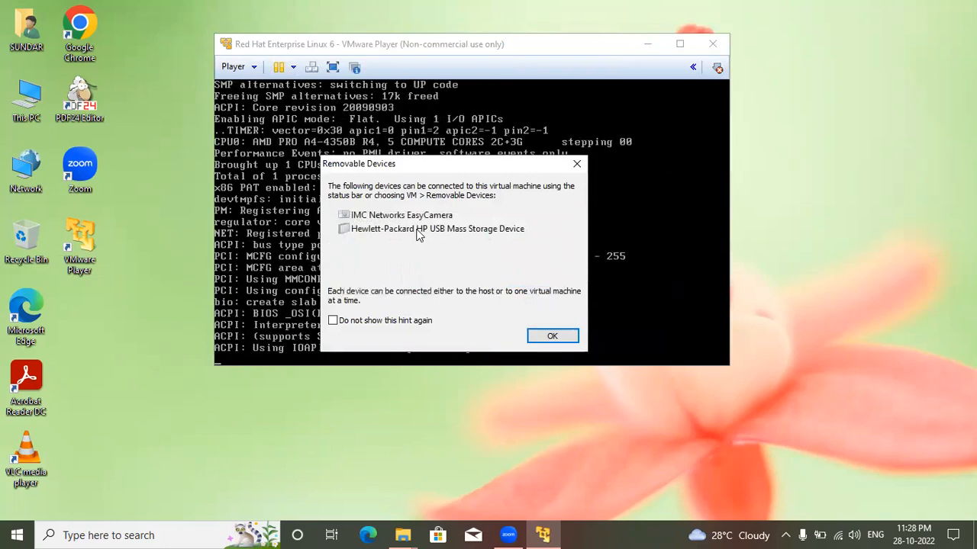
click(552, 337)
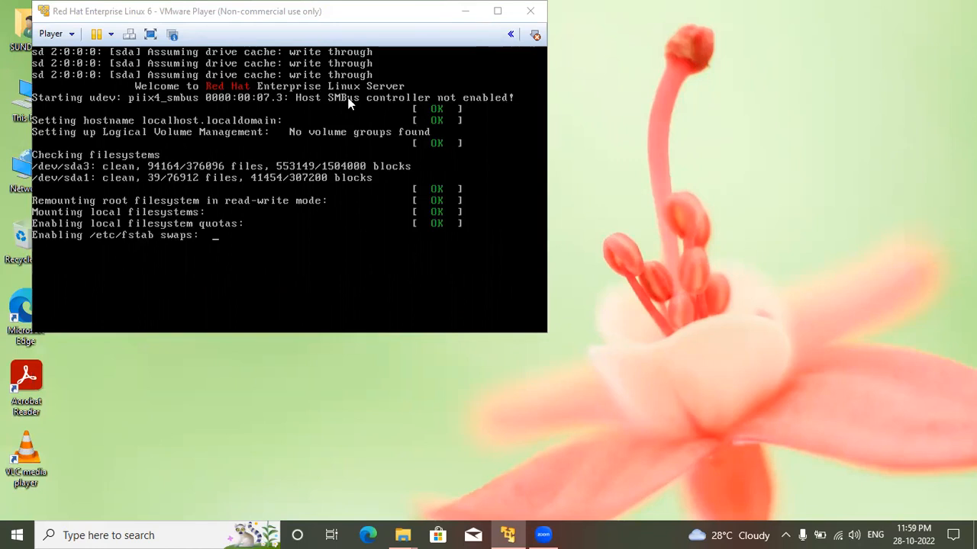
Step: Reposition the virtual machine window and log in to the listed Red Hat user account with the account password
drag(139, 10, 332, 81)
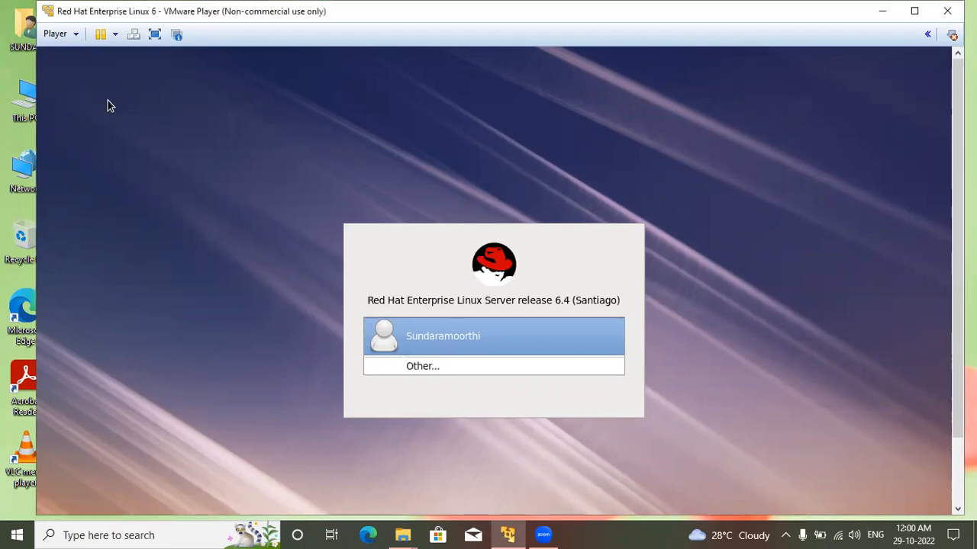
click(441, 338)
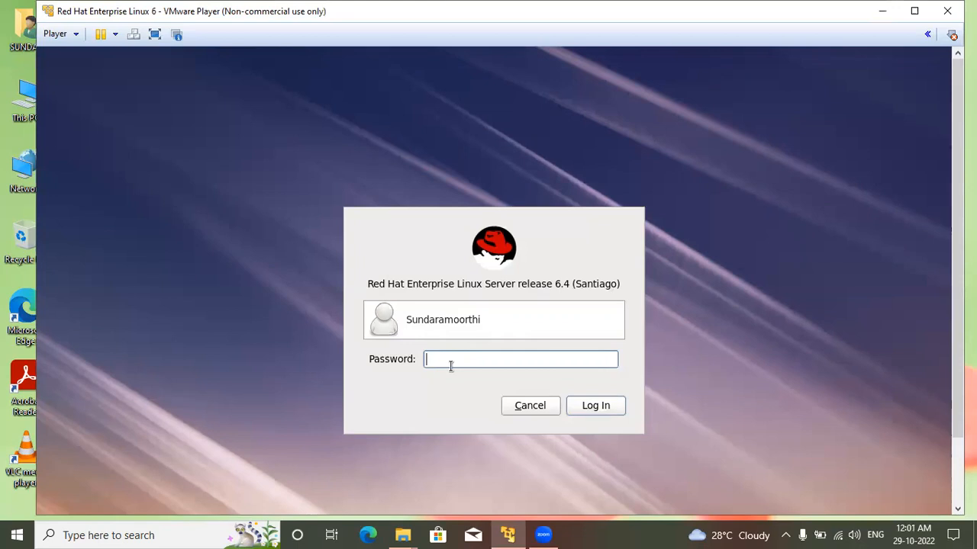
click(611, 408)
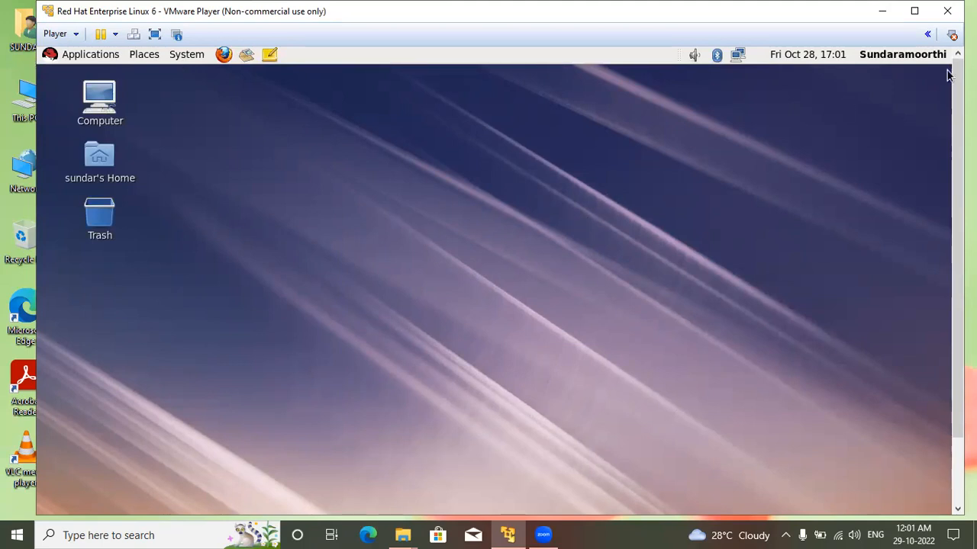
Step: Maximize the virtual machine window, and open and close a Terminal in the guest desktop to check it
click(915, 12)
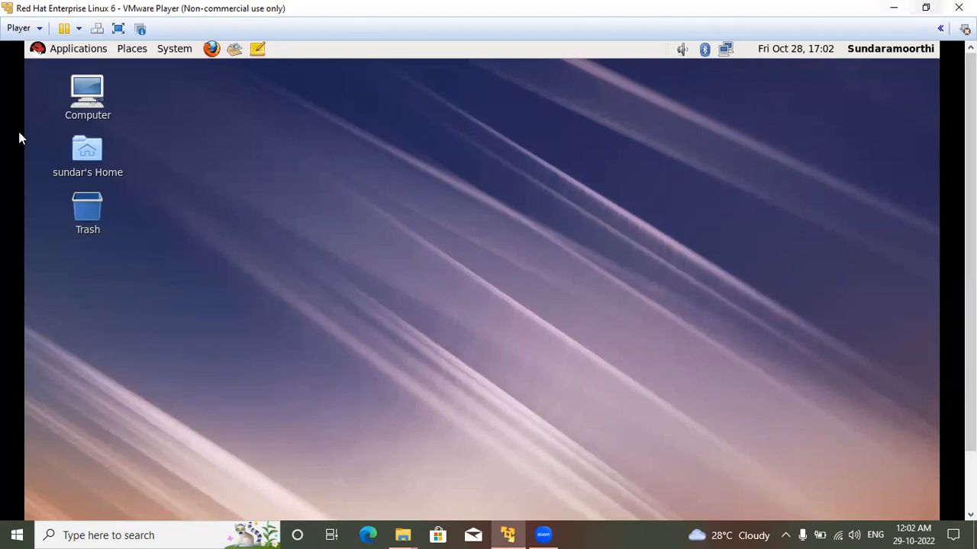
click(74, 50)
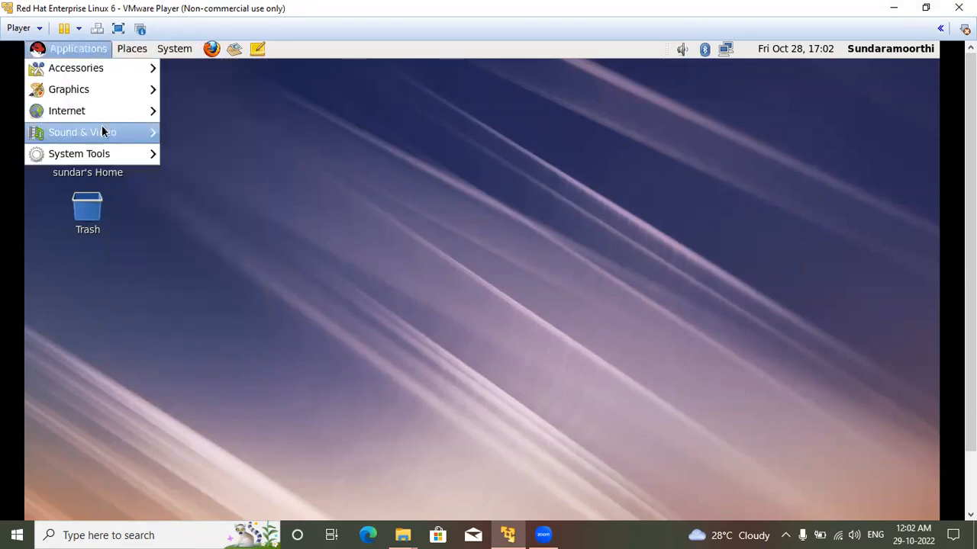
mouse_move(103, 159)
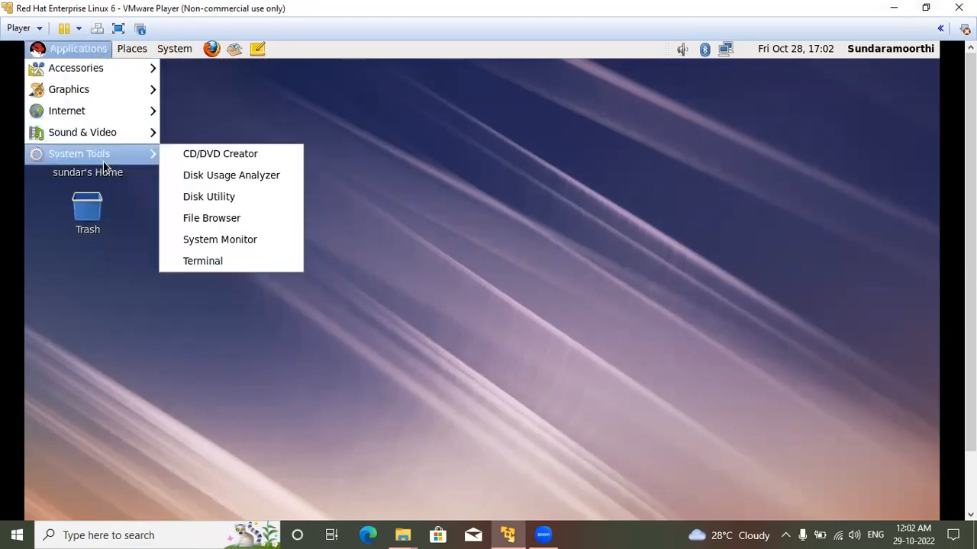
click(200, 261)
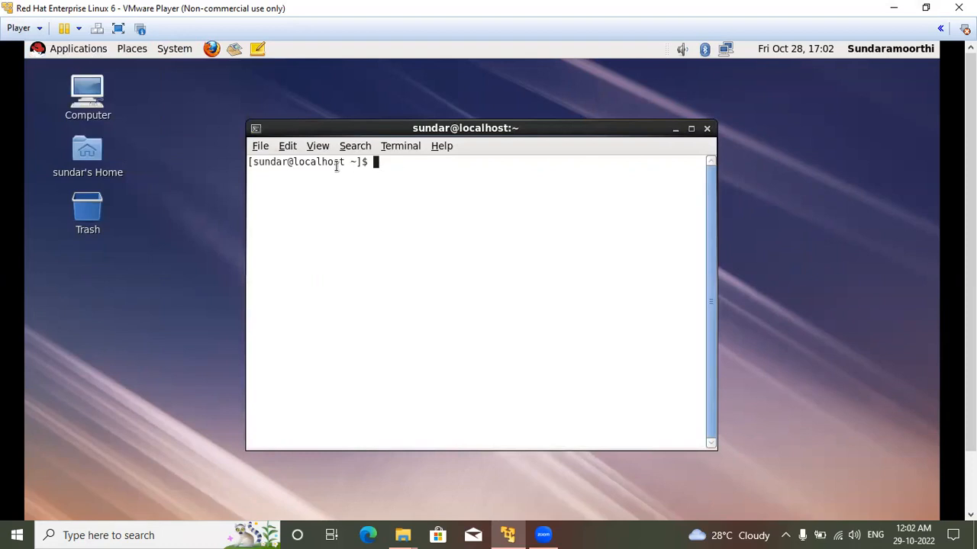
click(706, 130)
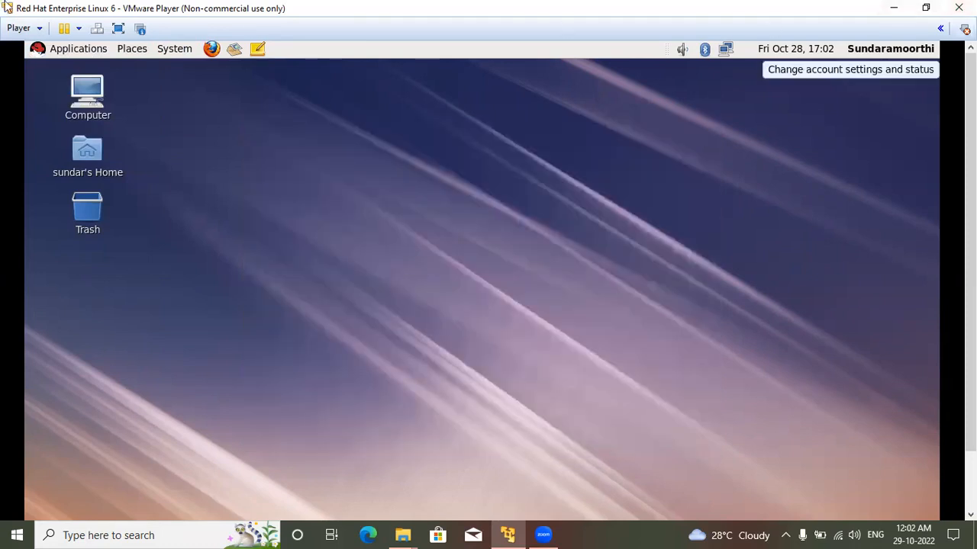
Step: Restore the maximized virtual machine window and shrink it to uncover the host's desktop icons
click(925, 7)
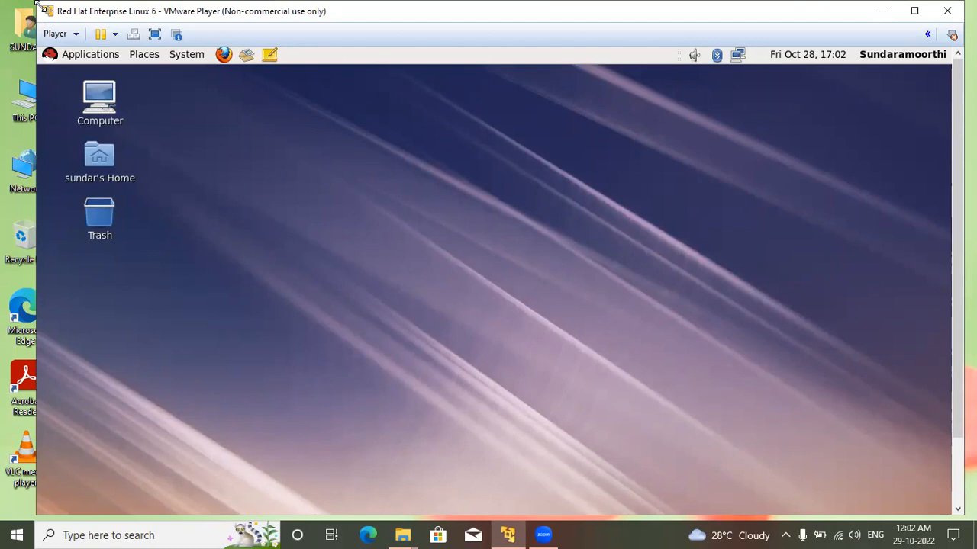
drag(40, 6, 68, 16)
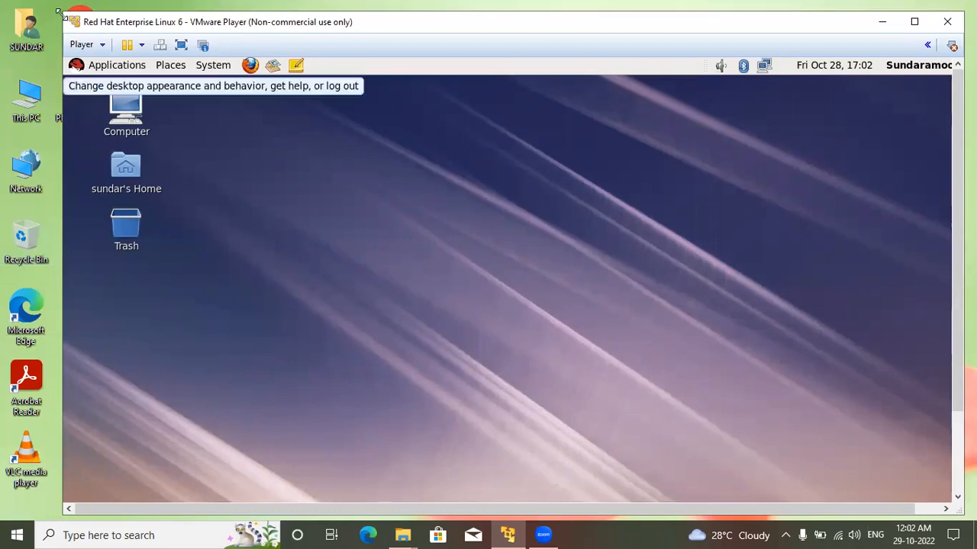
drag(58, 11, 351, 47)
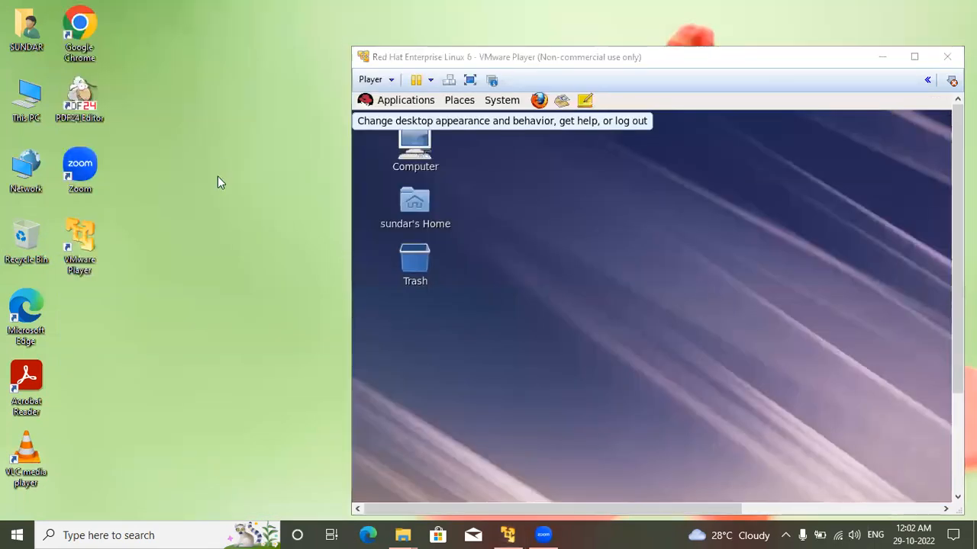
click(17, 534)
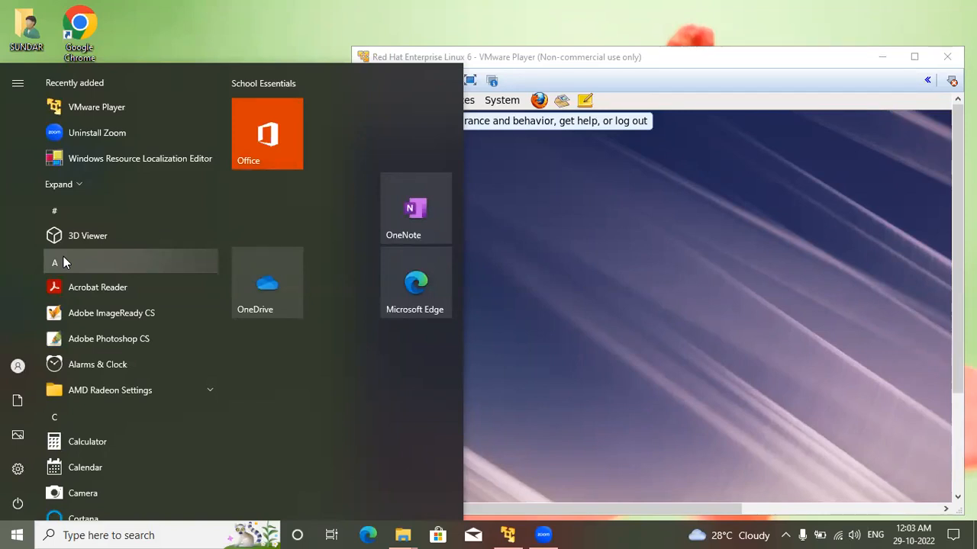
click(174, 35)
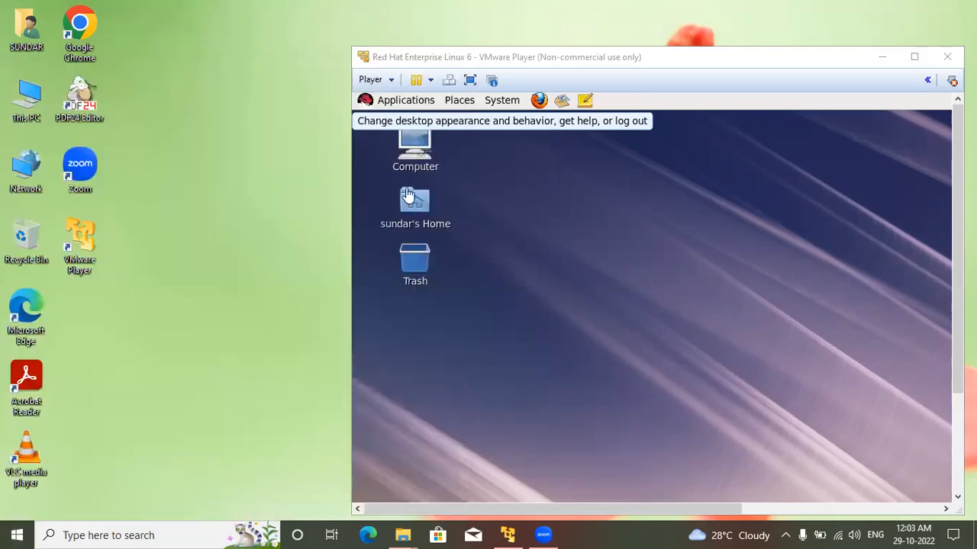
Step: Shut down the Red Hat guest system from its own desktop and confirm the shutdown
click(648, 290)
click(503, 101)
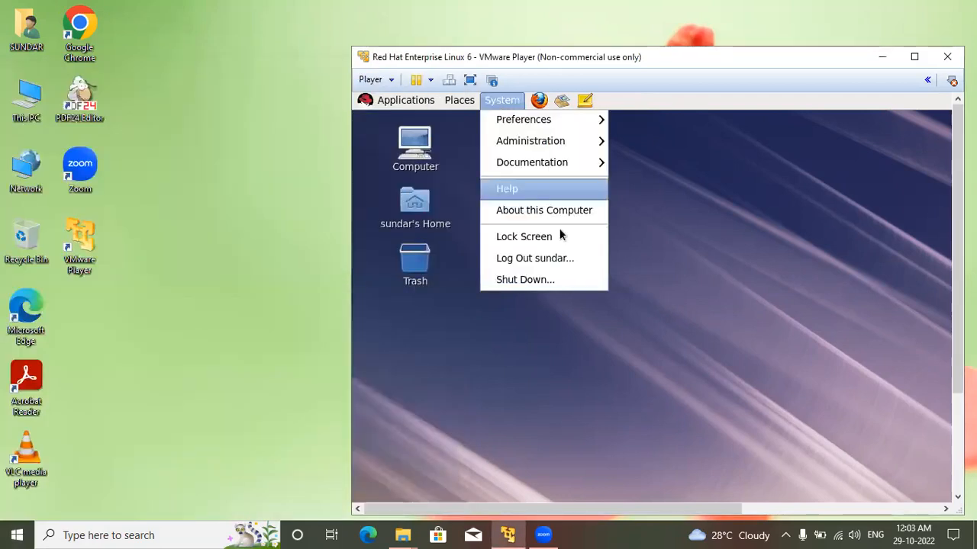
click(656, 301)
click(507, 101)
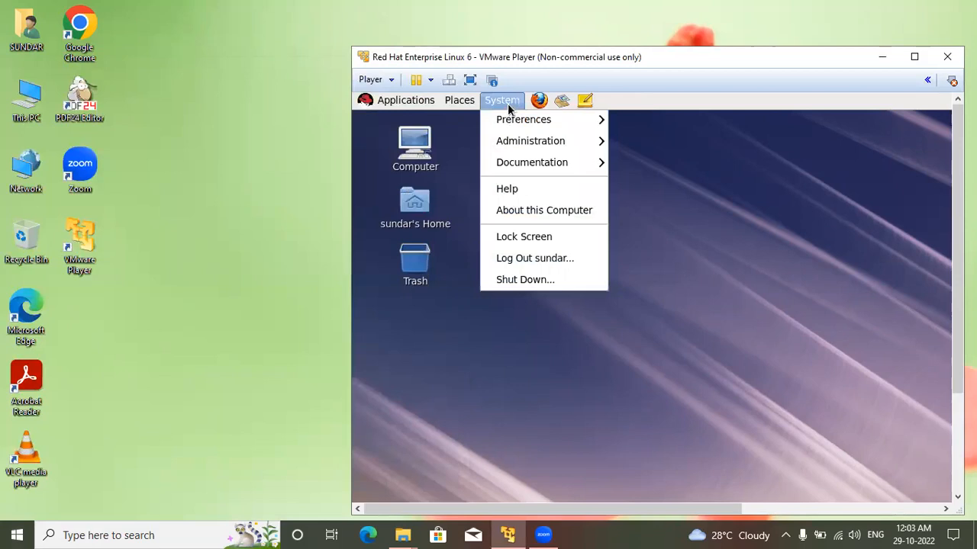
drag(695, 61, 609, 40)
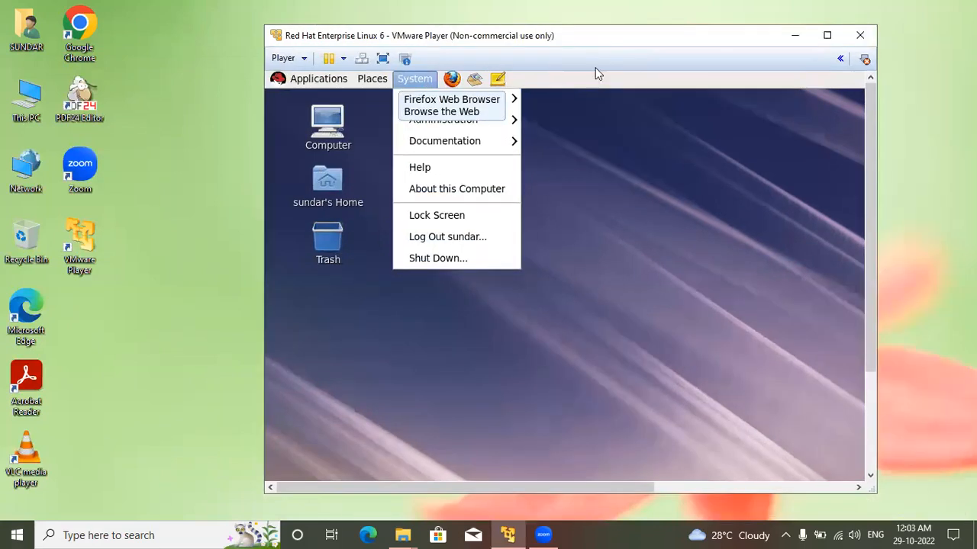
click(432, 259)
click(833, 396)
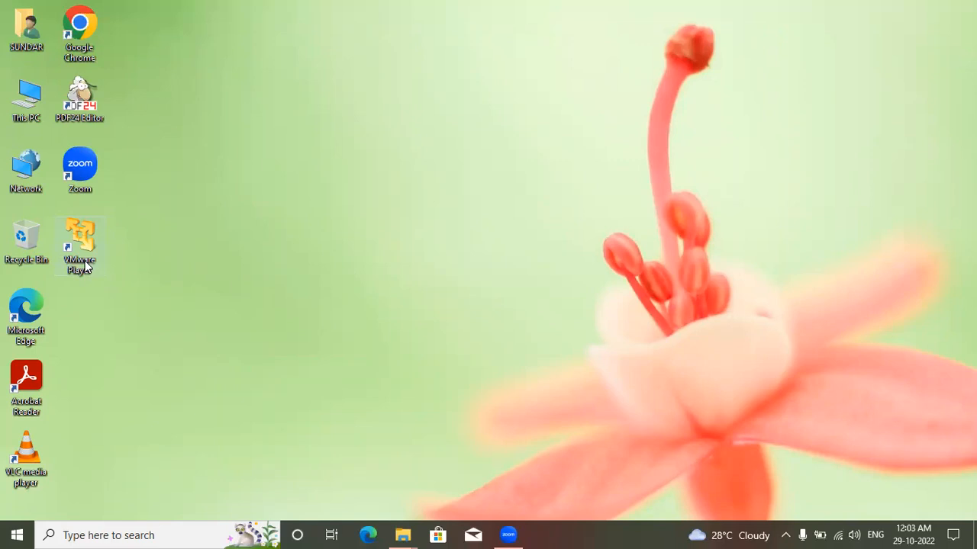
Step: Reopen VMware Player from the Windows desktop and select the Red Hat Enterprise Linux 6 virtual machine in the library
click(16, 534)
click(645, 373)
click(77, 262)
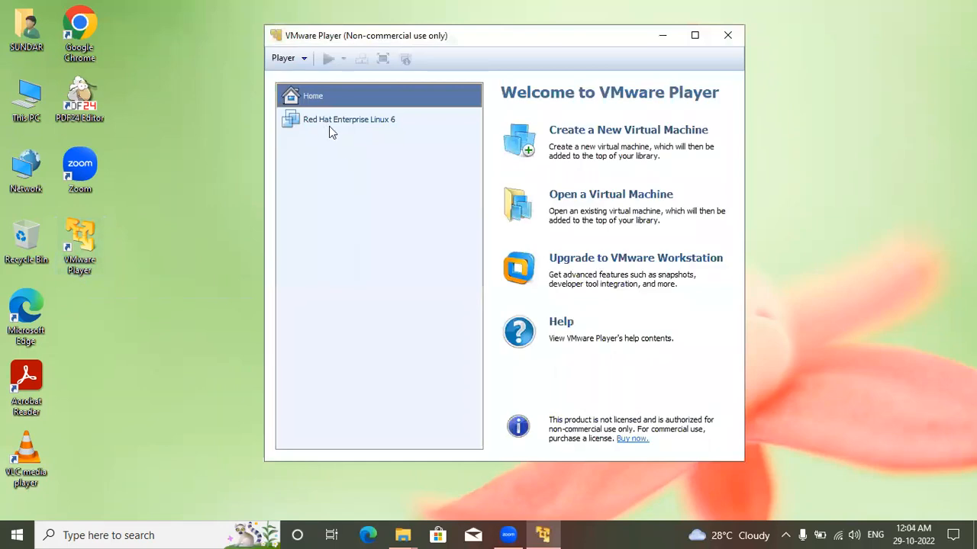
click(319, 126)
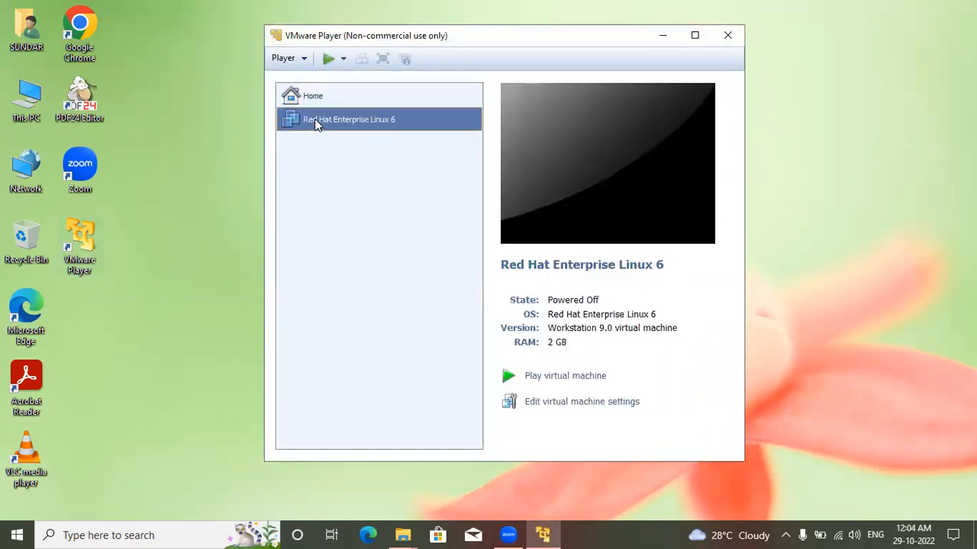